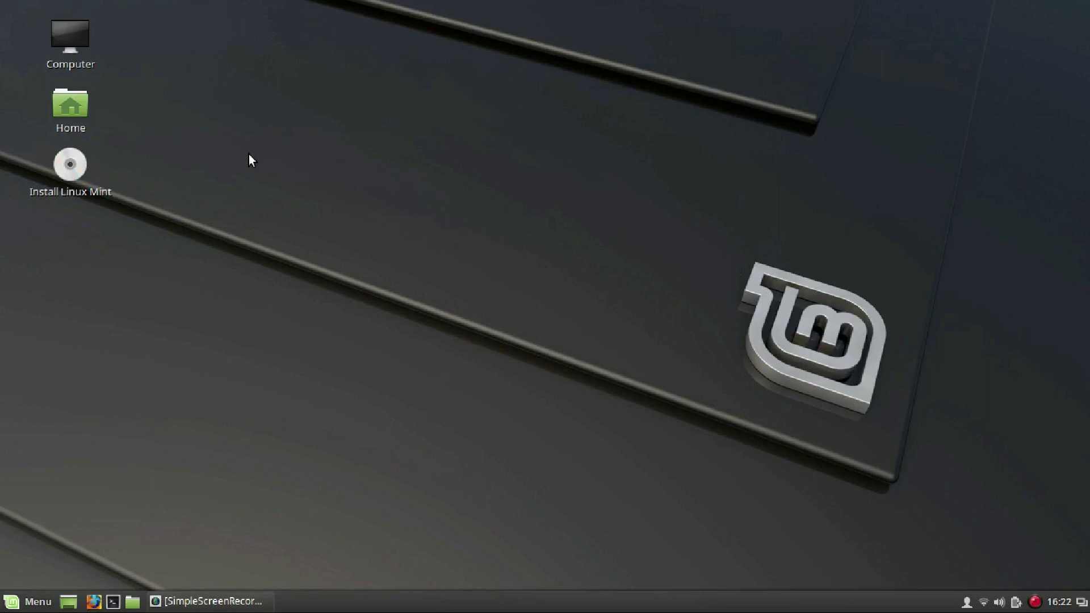
Launch the Linux Mint installer, keep English, and continue without a Wi-Fi connection
{"action": "left_click", "coordinate": [57, 186]}
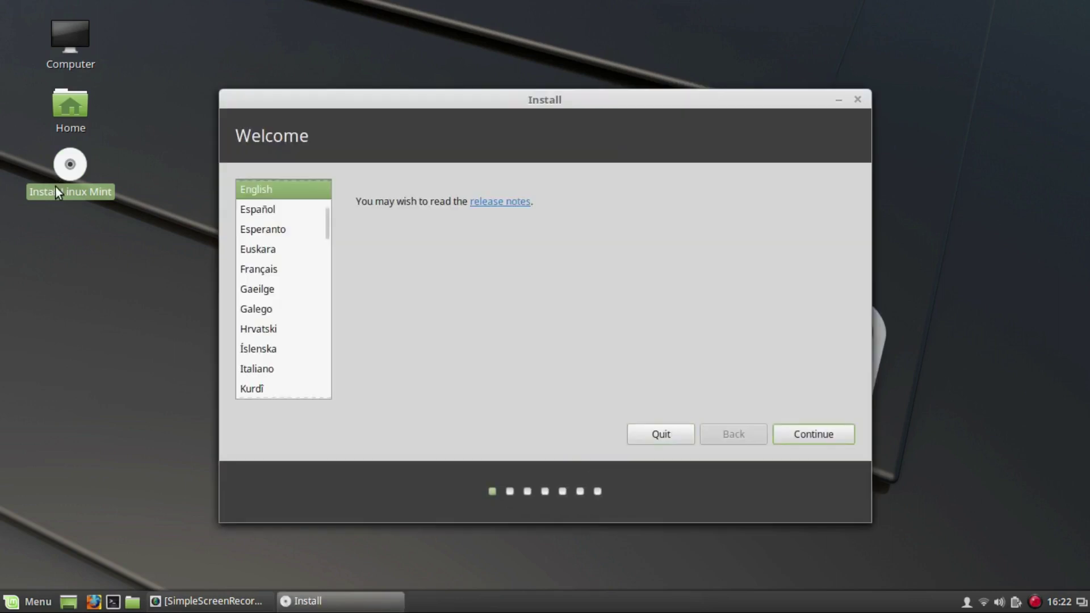
{"action": "left_click", "coordinate": [851, 438]}
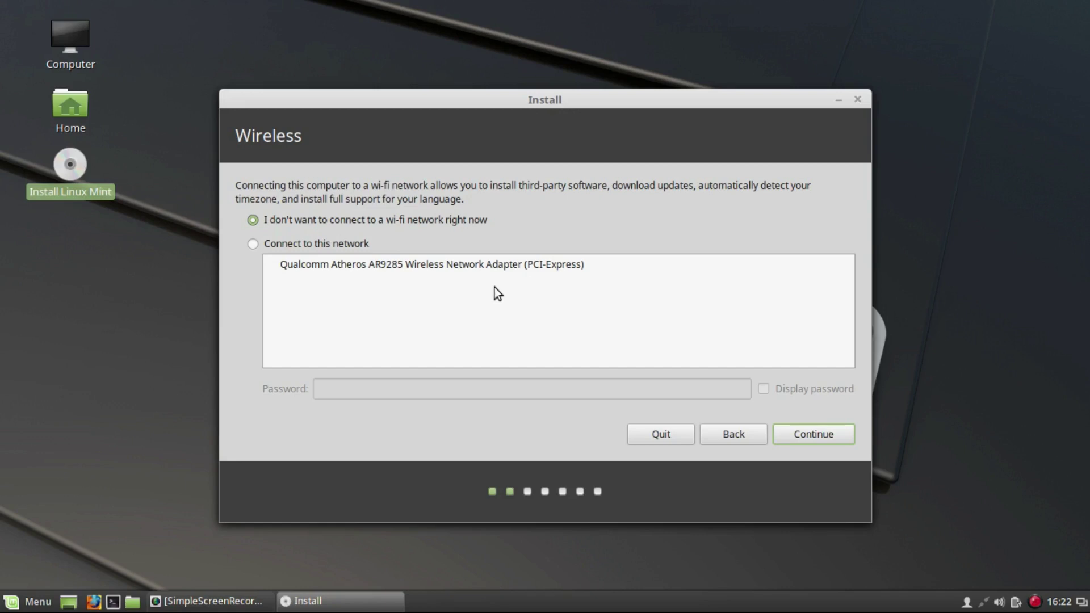
{"action": "left_click", "coordinate": [795, 431]}
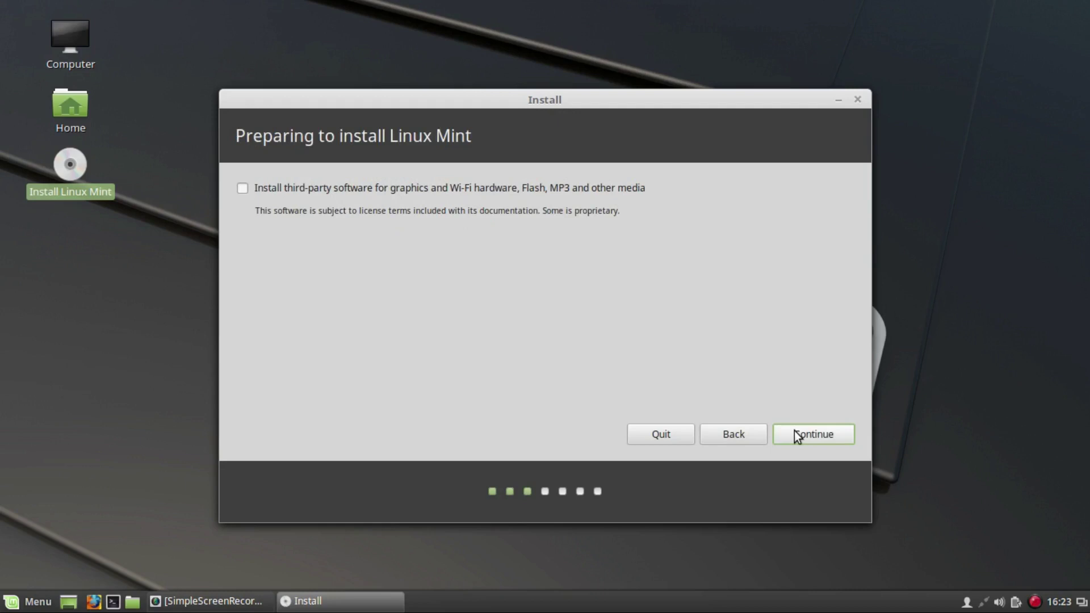
Tick installing third-party software for graphics, Wi-Fi and media, then continue to Installation type
{"action": "left_click", "coordinate": [413, 188]}
{"action": "left_click", "coordinate": [832, 441]}
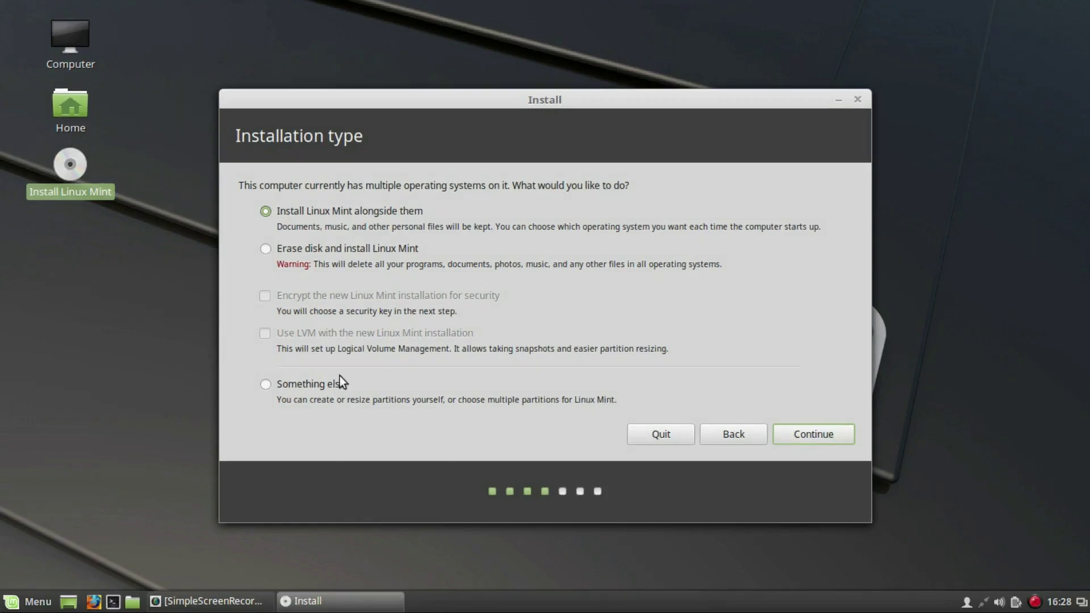
Using Something else partitioning, set /dev/sda5 to Ext4, formatted, with mount point /
{"action": "left_click", "coordinate": [325, 384]}
{"action": "left_click", "coordinate": [822, 432]}
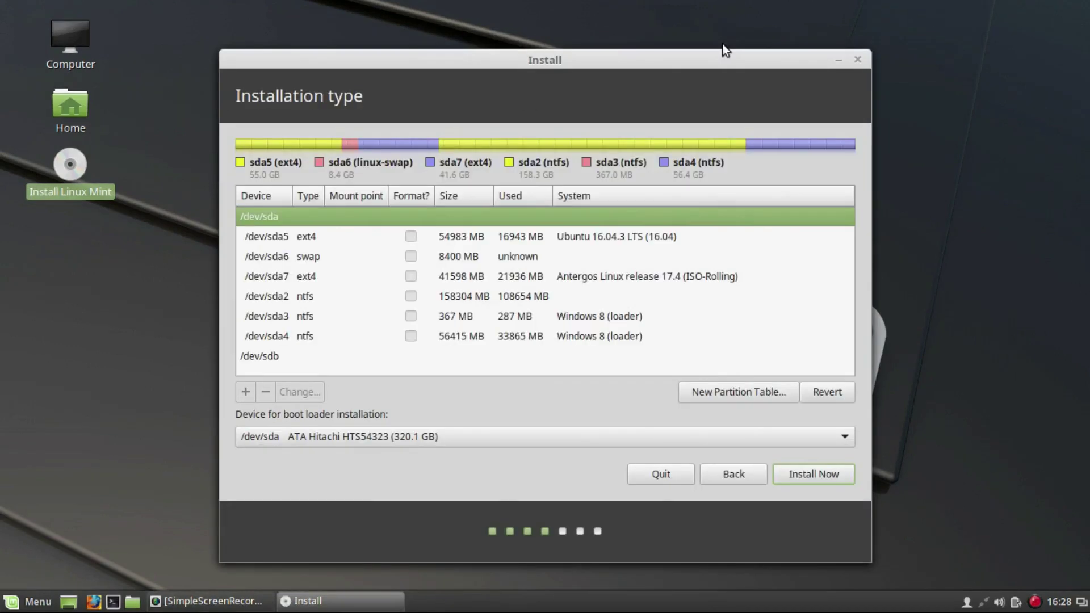
{"action": "left_click", "coordinate": [498, 235]}
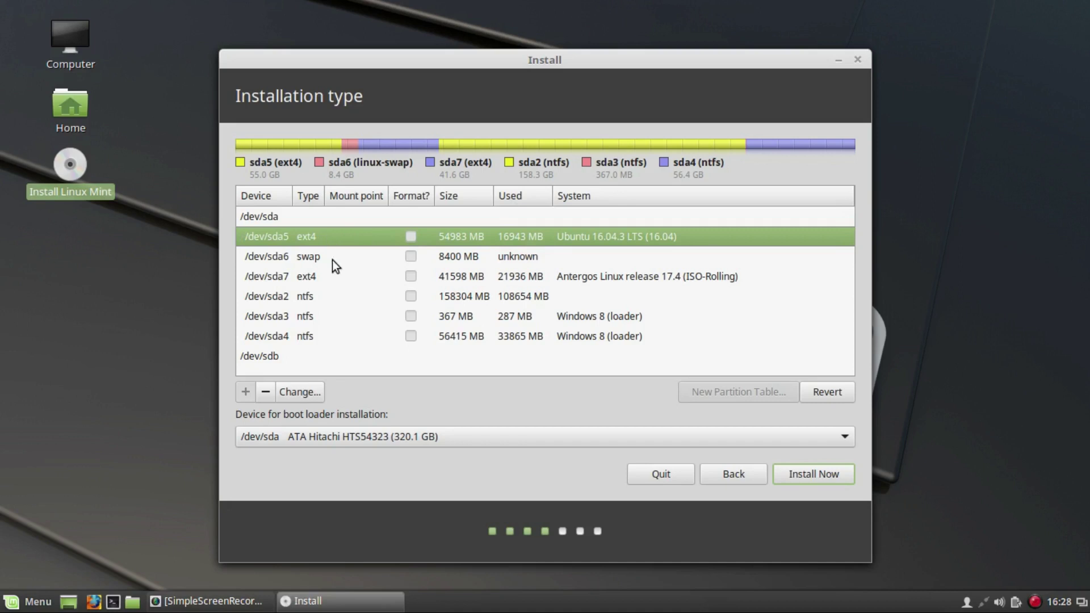
{"action": "left_click", "coordinate": [315, 390]}
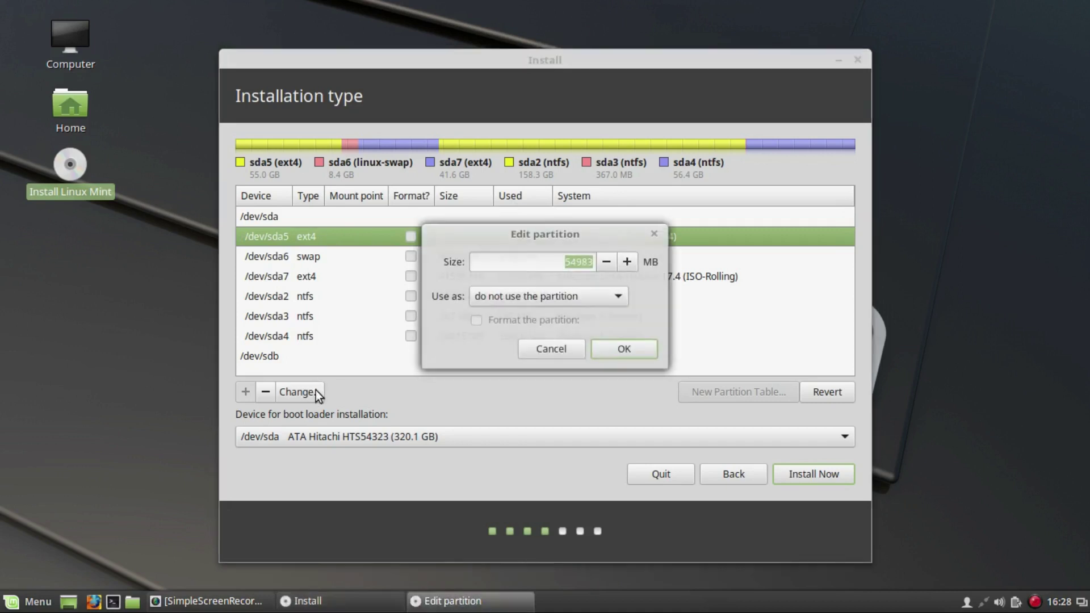
{"action": "left_click", "coordinate": [619, 291]}
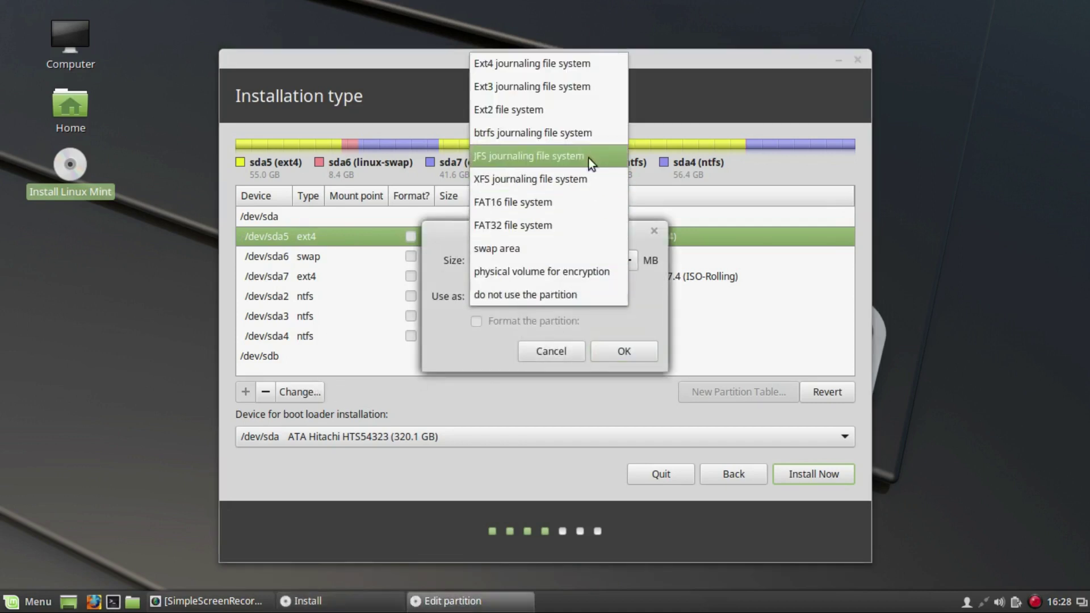
{"action": "left_click", "coordinate": [568, 70]}
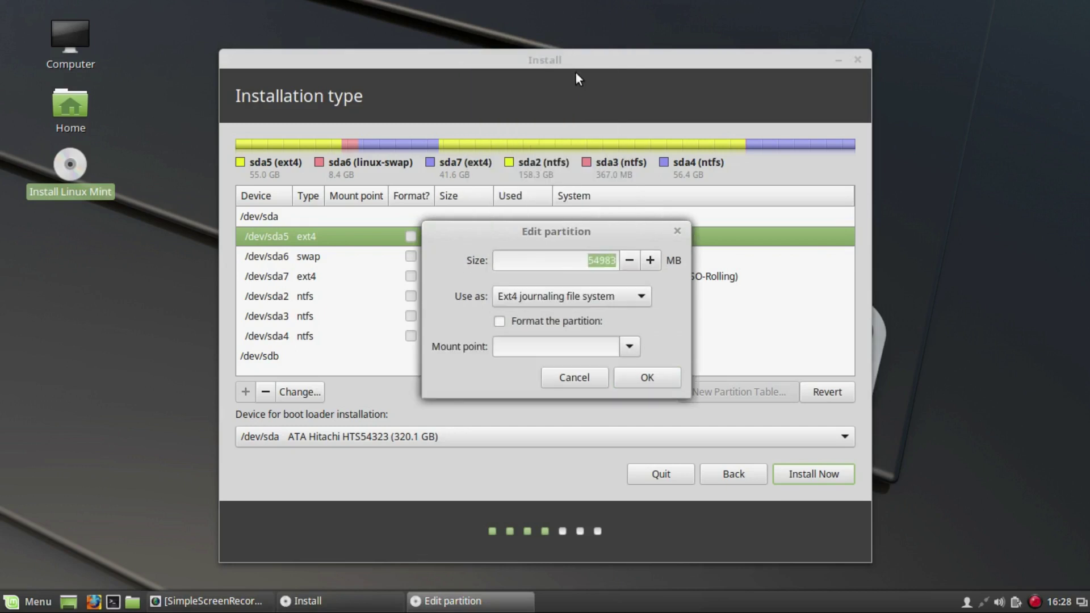
{"action": "left_click", "coordinate": [605, 322]}
{"action": "left_click", "coordinate": [628, 348]}
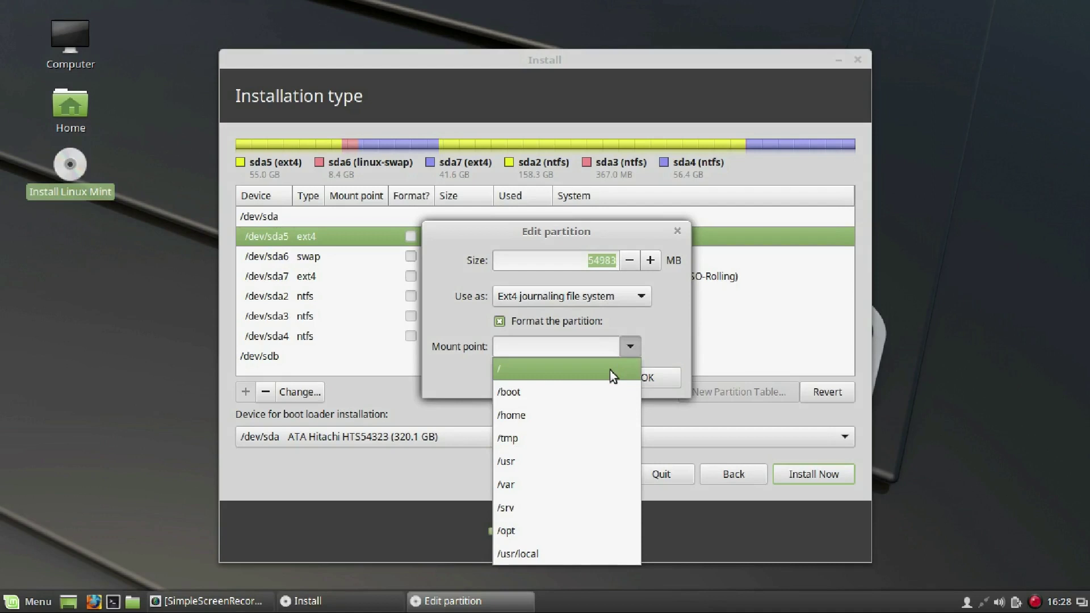
{"action": "left_click", "coordinate": [610, 371]}
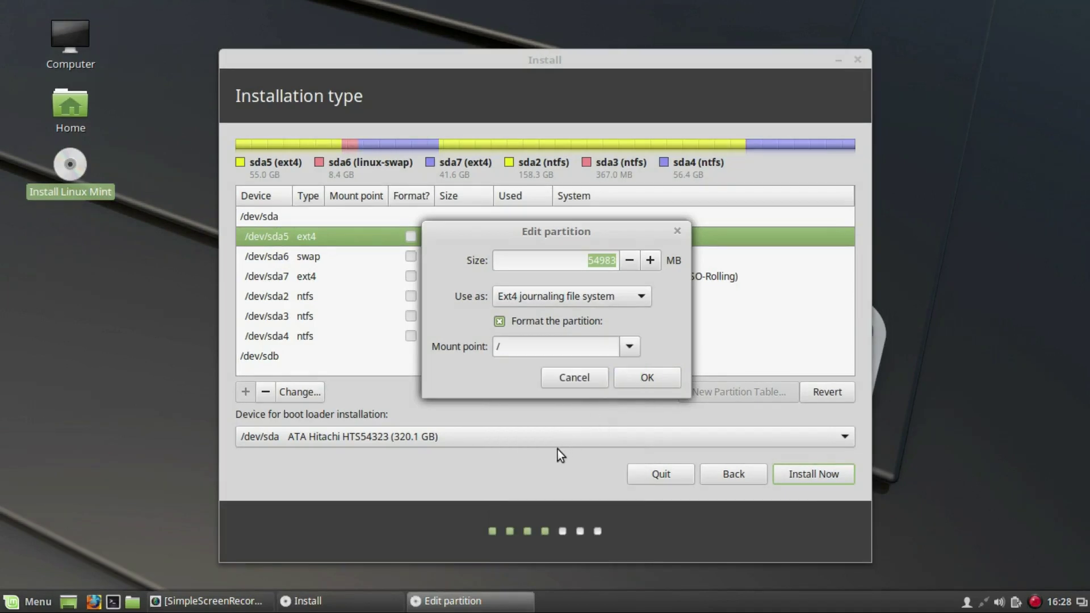
{"action": "left_click", "coordinate": [666, 376]}
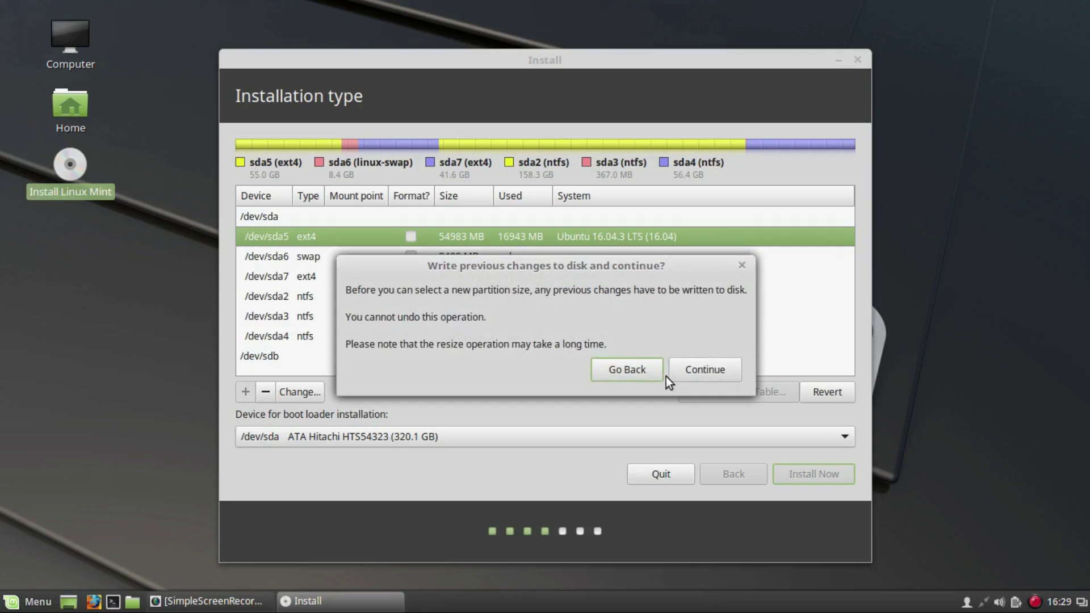
Confirm writing the partition changes to disk
{"action": "left_click", "coordinate": [683, 372]}
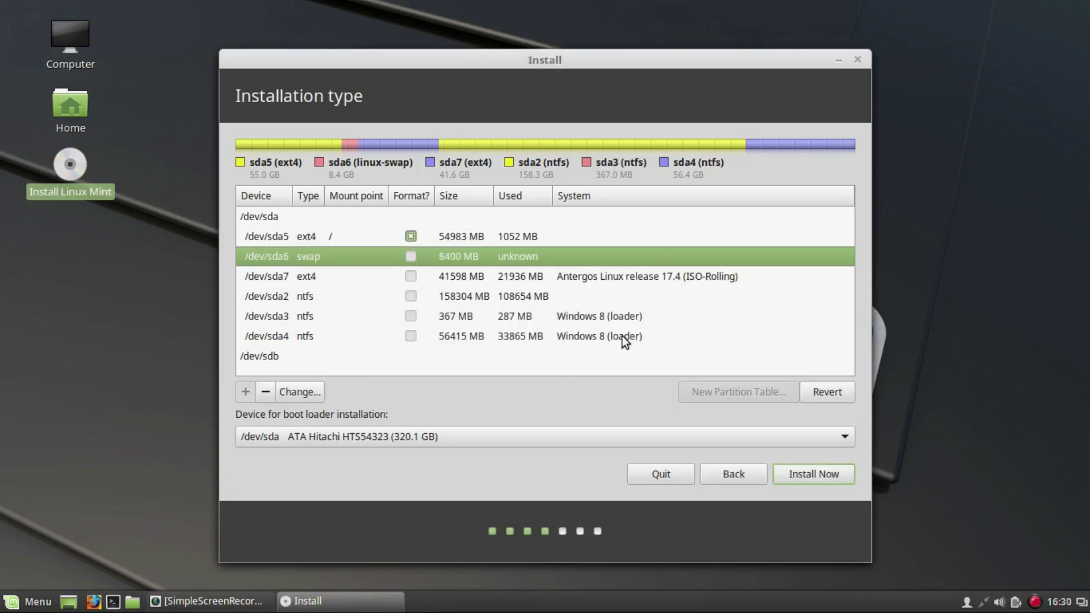
Start Install Now with the Kolkata, India time zone and English (US) keyboard layout
{"action": "left_click", "coordinate": [813, 478]}
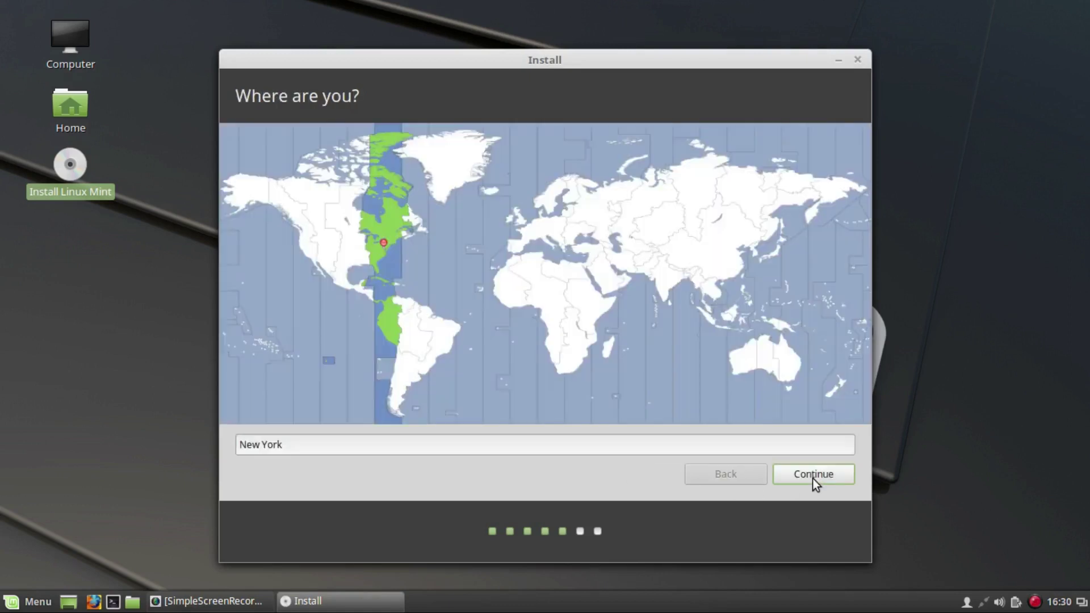
{"action": "left_click", "coordinate": [674, 289]}
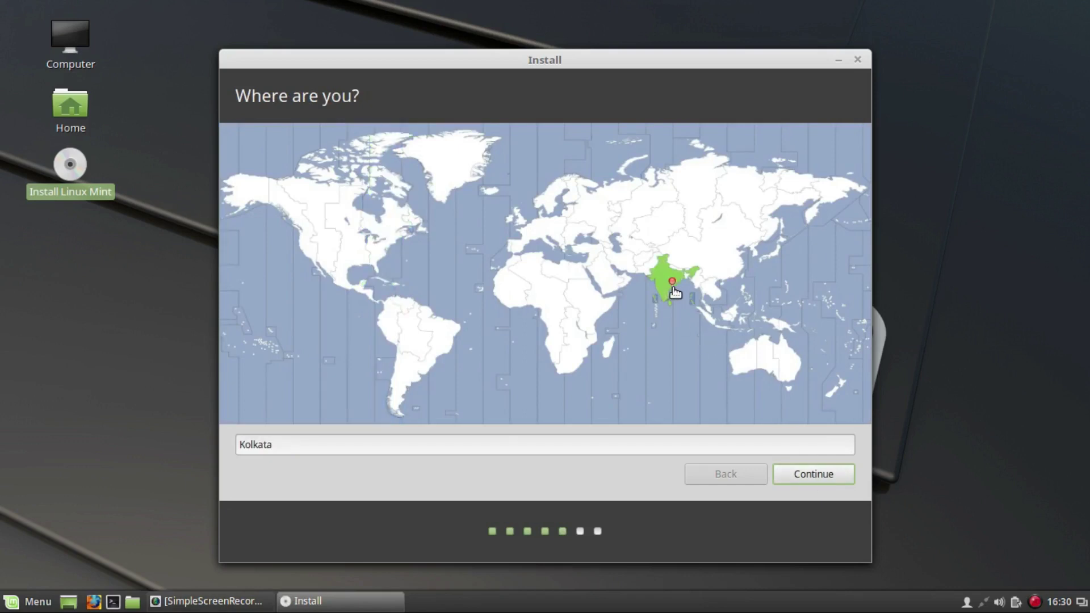
{"action": "left_click", "coordinate": [825, 482]}
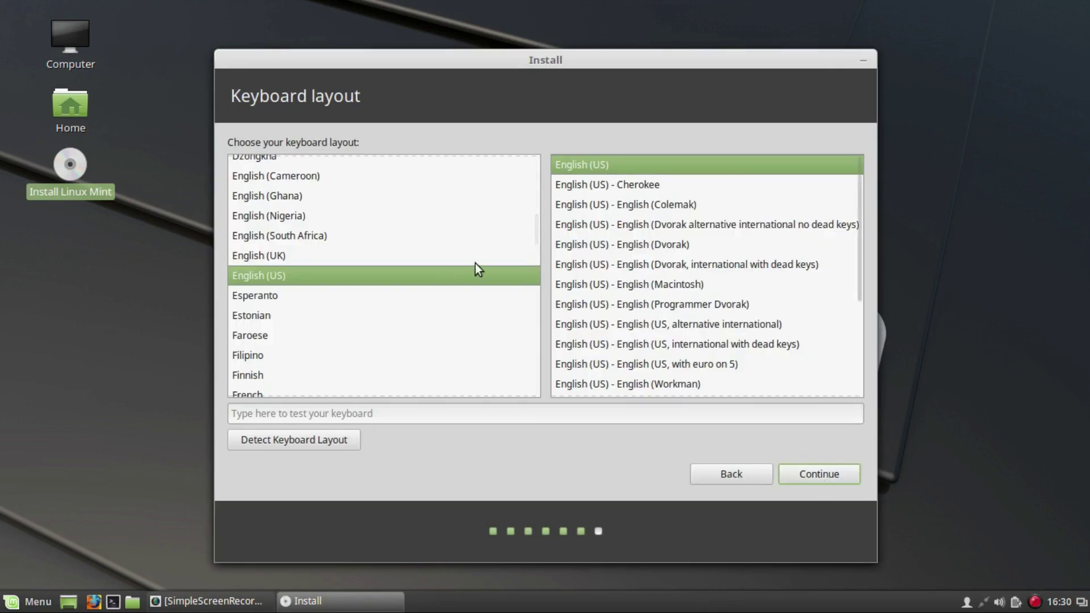
{"action": "left_click", "coordinate": [806, 472]}
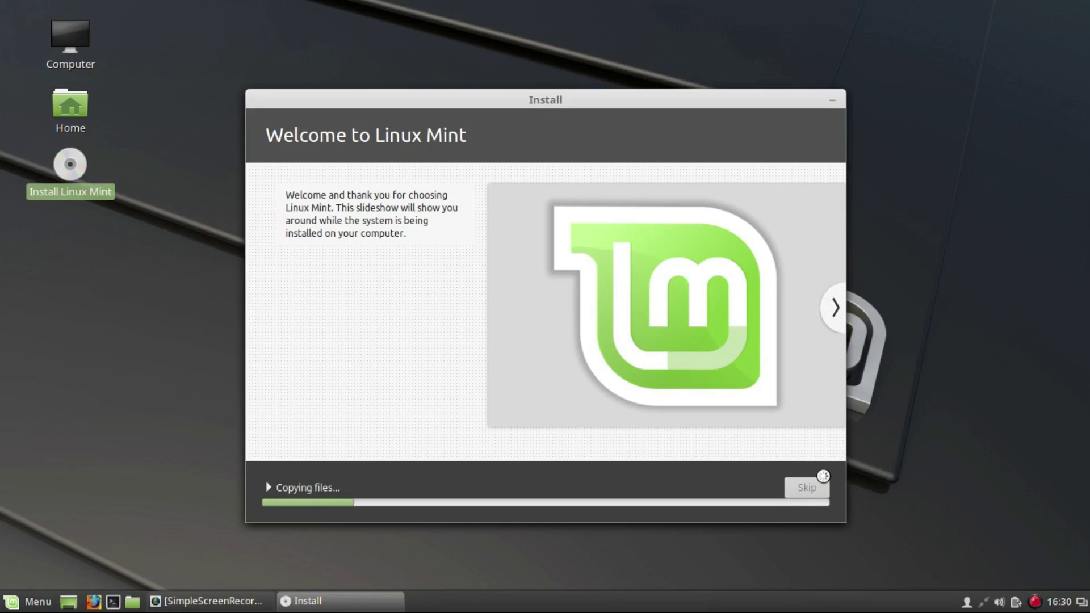
Advance the slideshow to Find help, then step back to 'Keep your system up to date'
{"action": "left_click", "coordinate": [830, 322]}
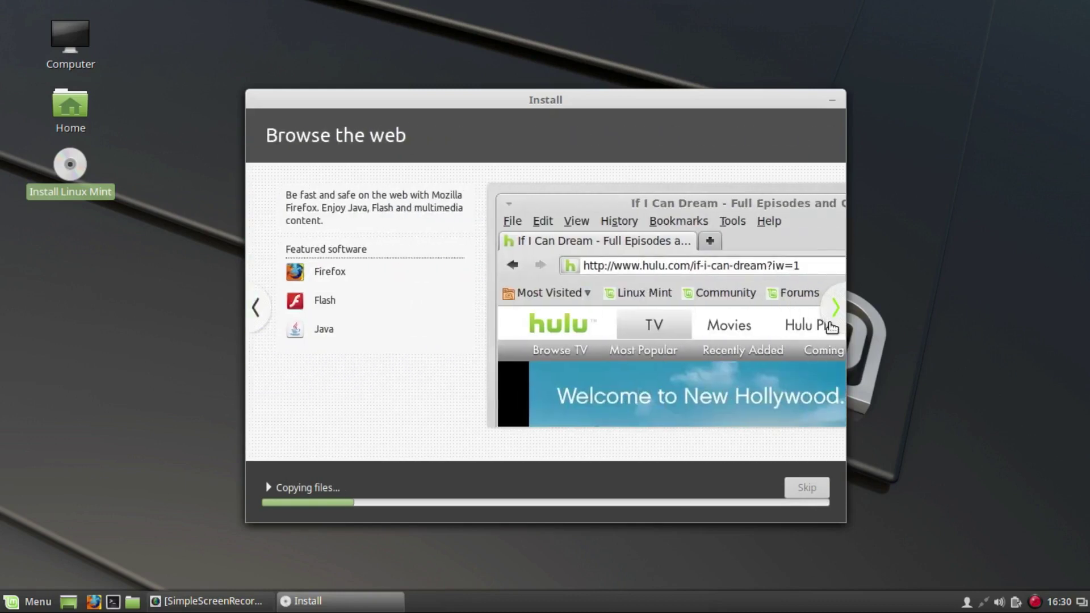
{"action": "left_click", "coordinate": [830, 324]}
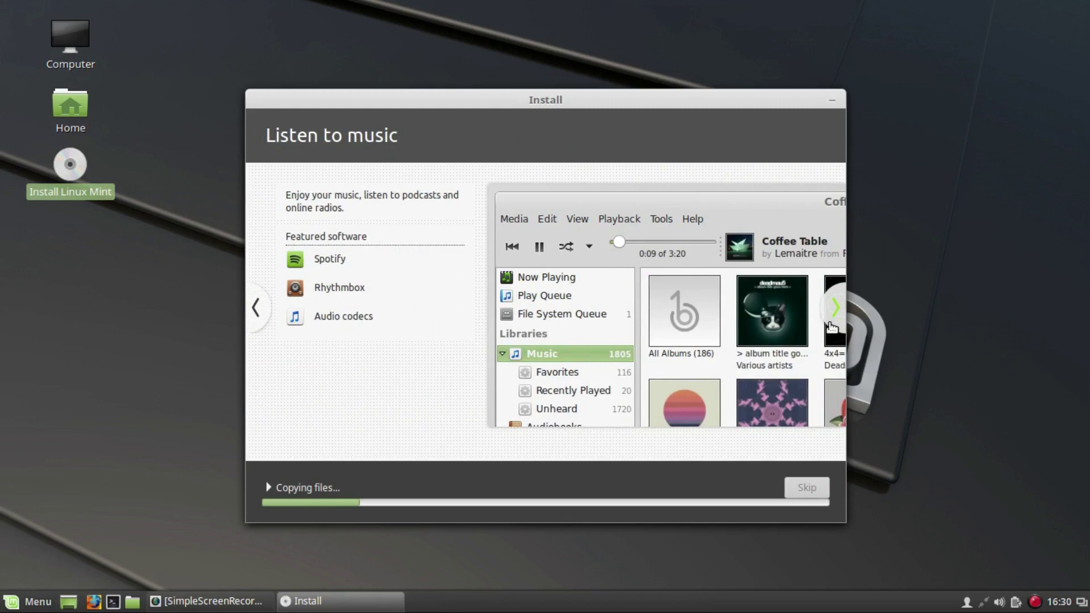
{"action": "left_click", "coordinate": [830, 324]}
{"action": "left_click", "coordinate": [831, 326]}
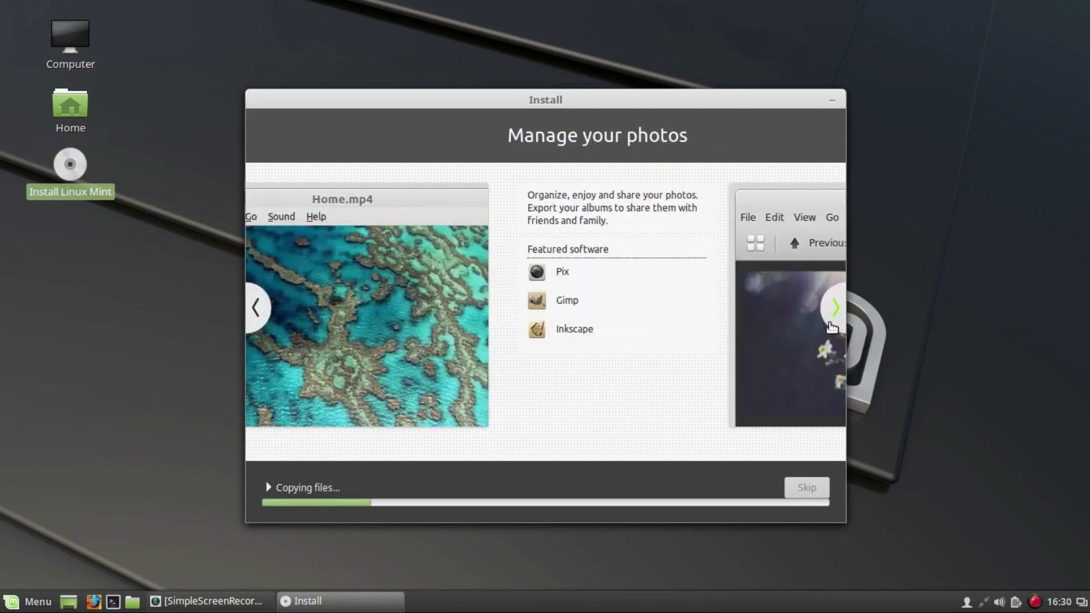
{"action": "left_click", "coordinate": [832, 326]}
{"action": "left_click", "coordinate": [832, 326]}
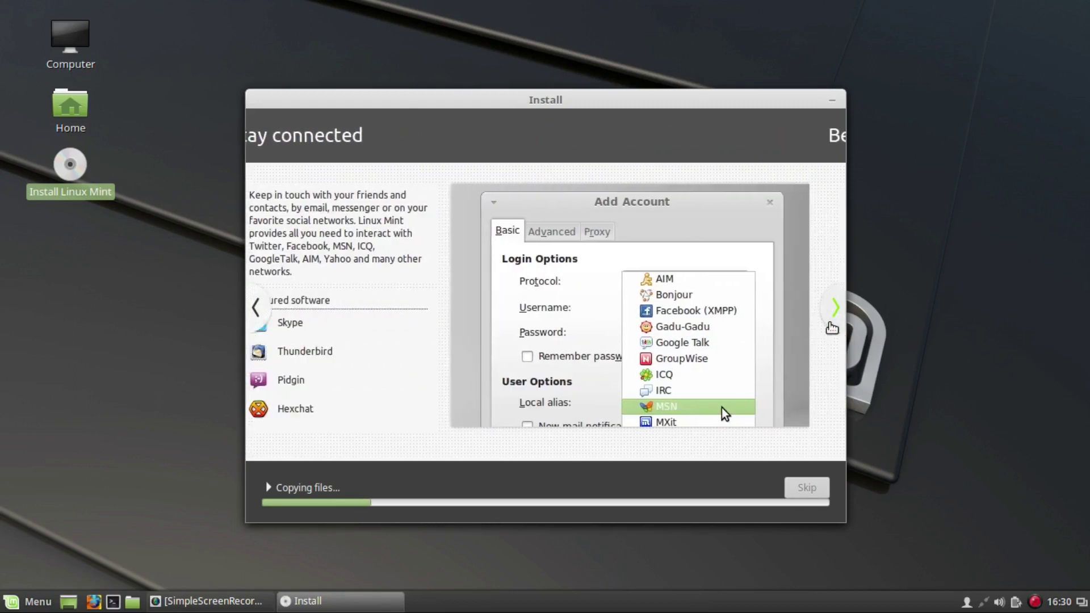
{"action": "left_click", "coordinate": [832, 326]}
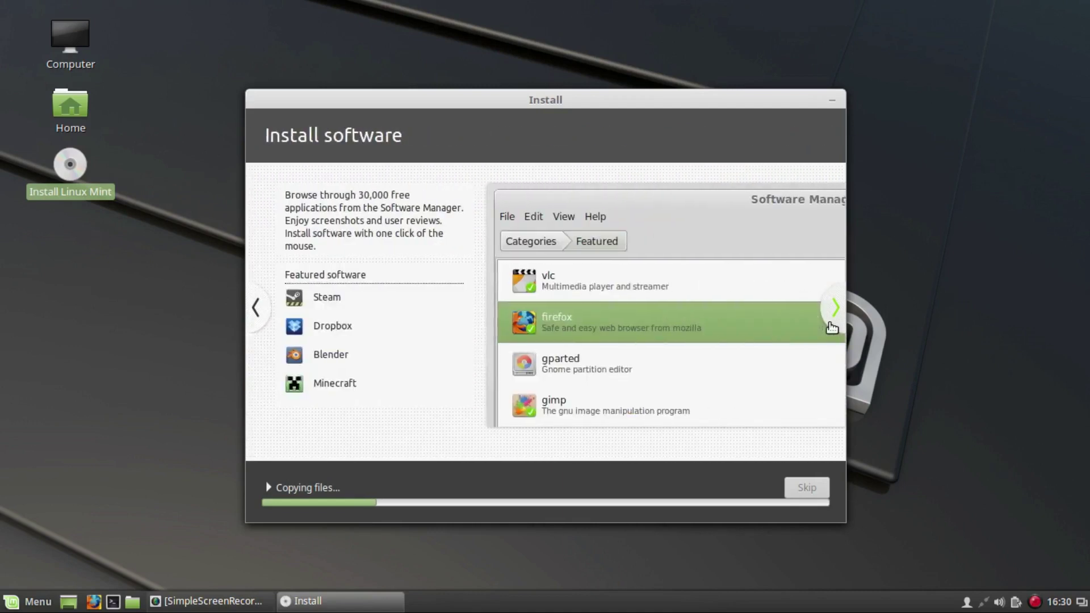
{"action": "left_click", "coordinate": [831, 326]}
{"action": "left_click", "coordinate": [832, 326]}
{"action": "left_click", "coordinate": [832, 326]}
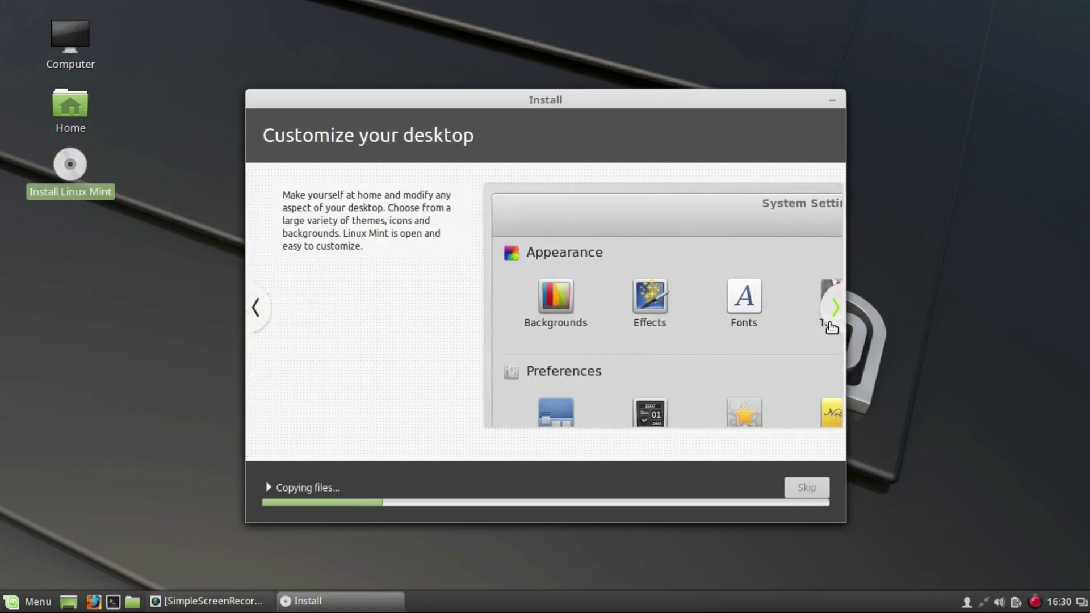
{"action": "left_click", "coordinate": [831, 325]}
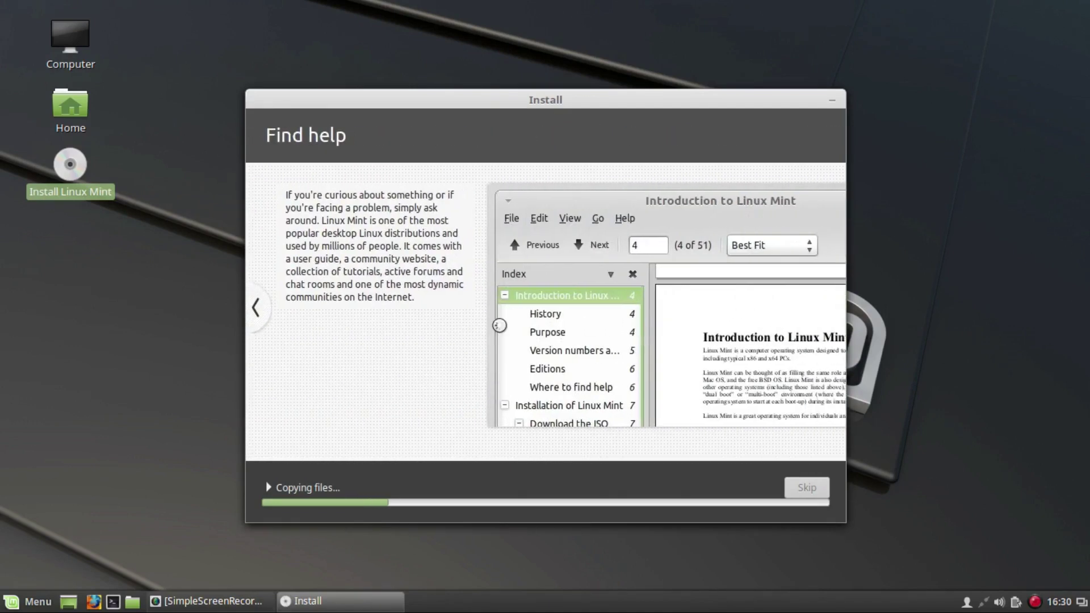
{"action": "left_click", "coordinate": [259, 310]}
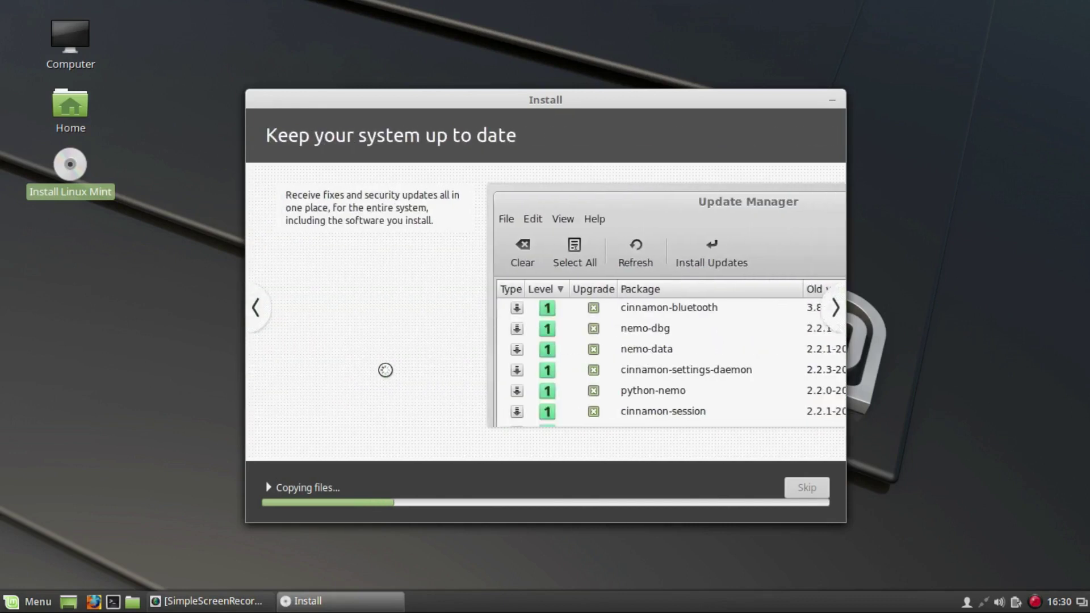